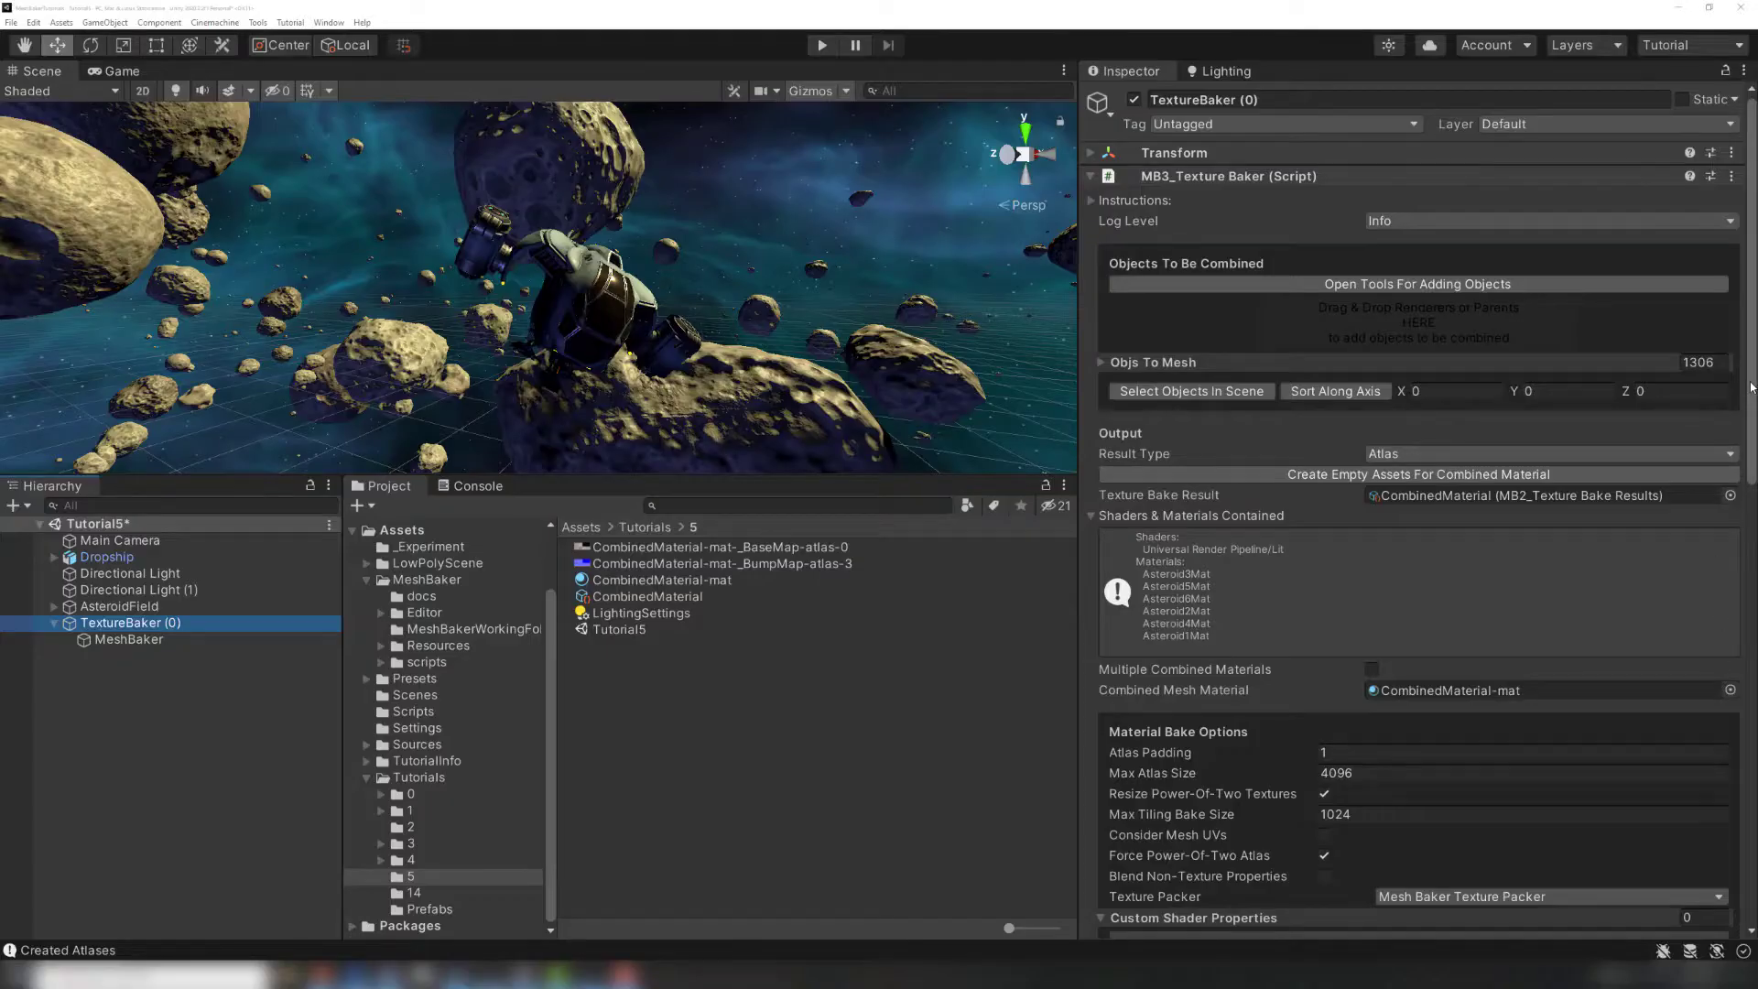
# Scroll the TextureBaker (0) Inspector down to the MB3_Mesh Baker Grouper (Script) component.
pyautogui.scroll(-8, 1746, 568)
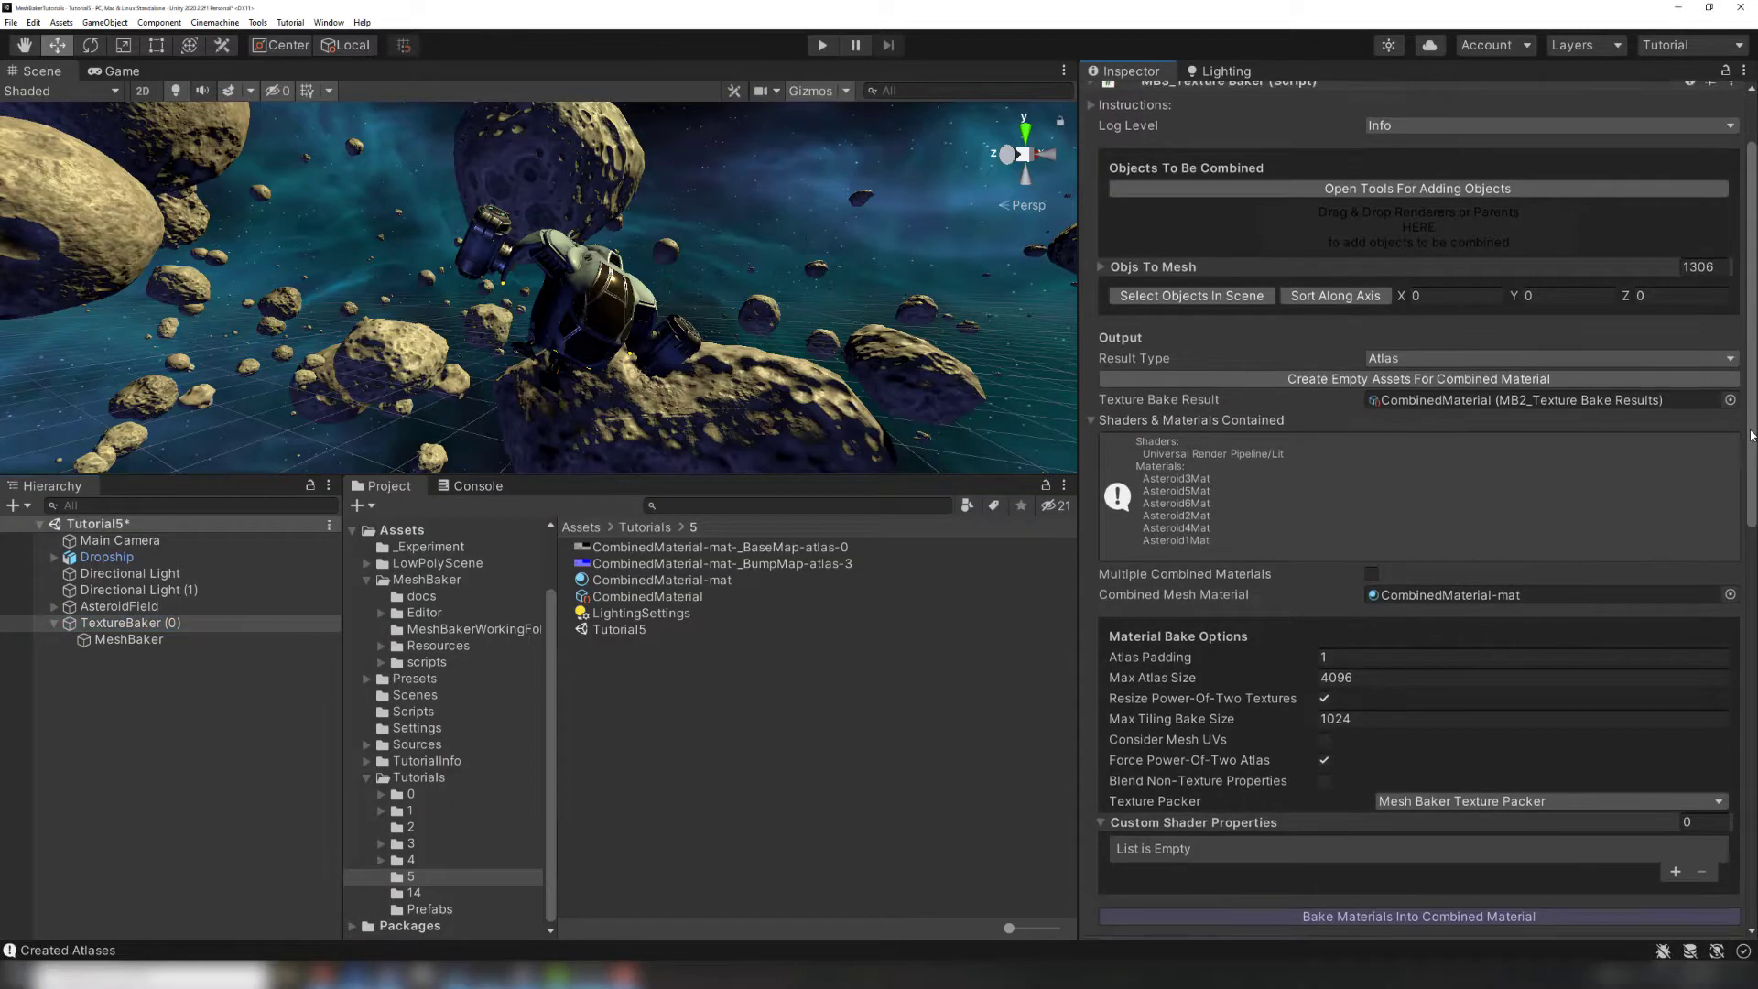
pyautogui.moveTo(1746, 568); pyautogui.dragTo(1742, 818)
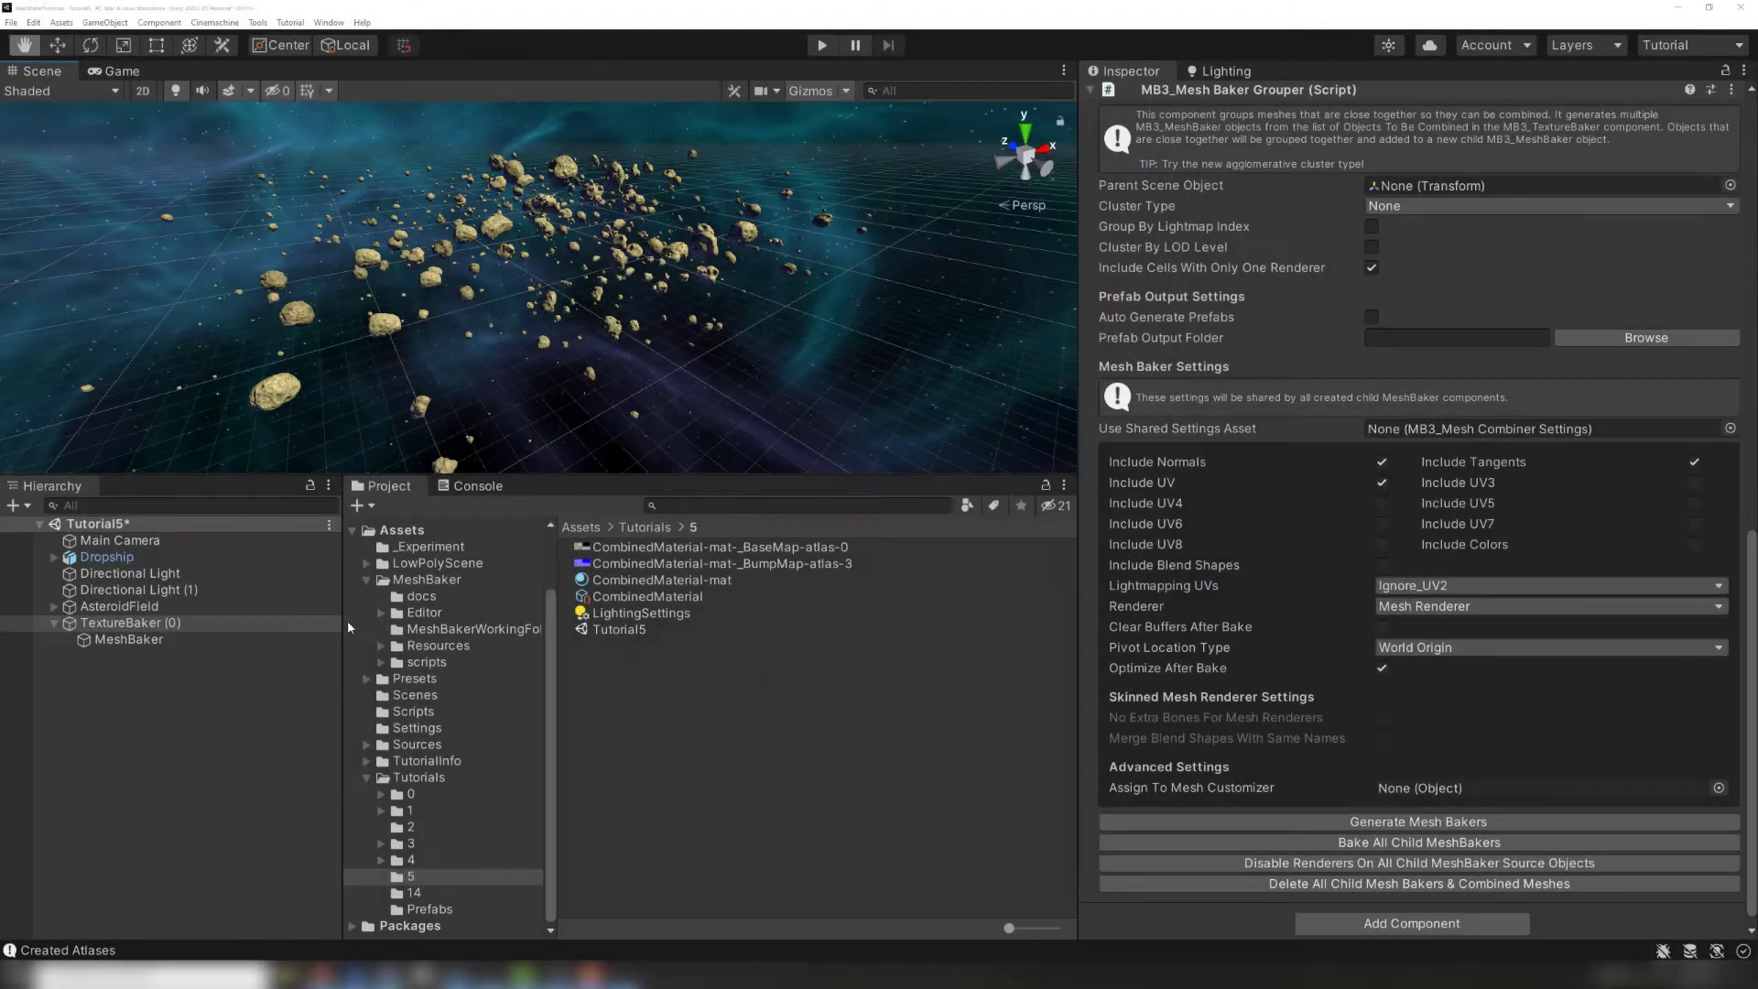
pyautogui.click(96, 606)
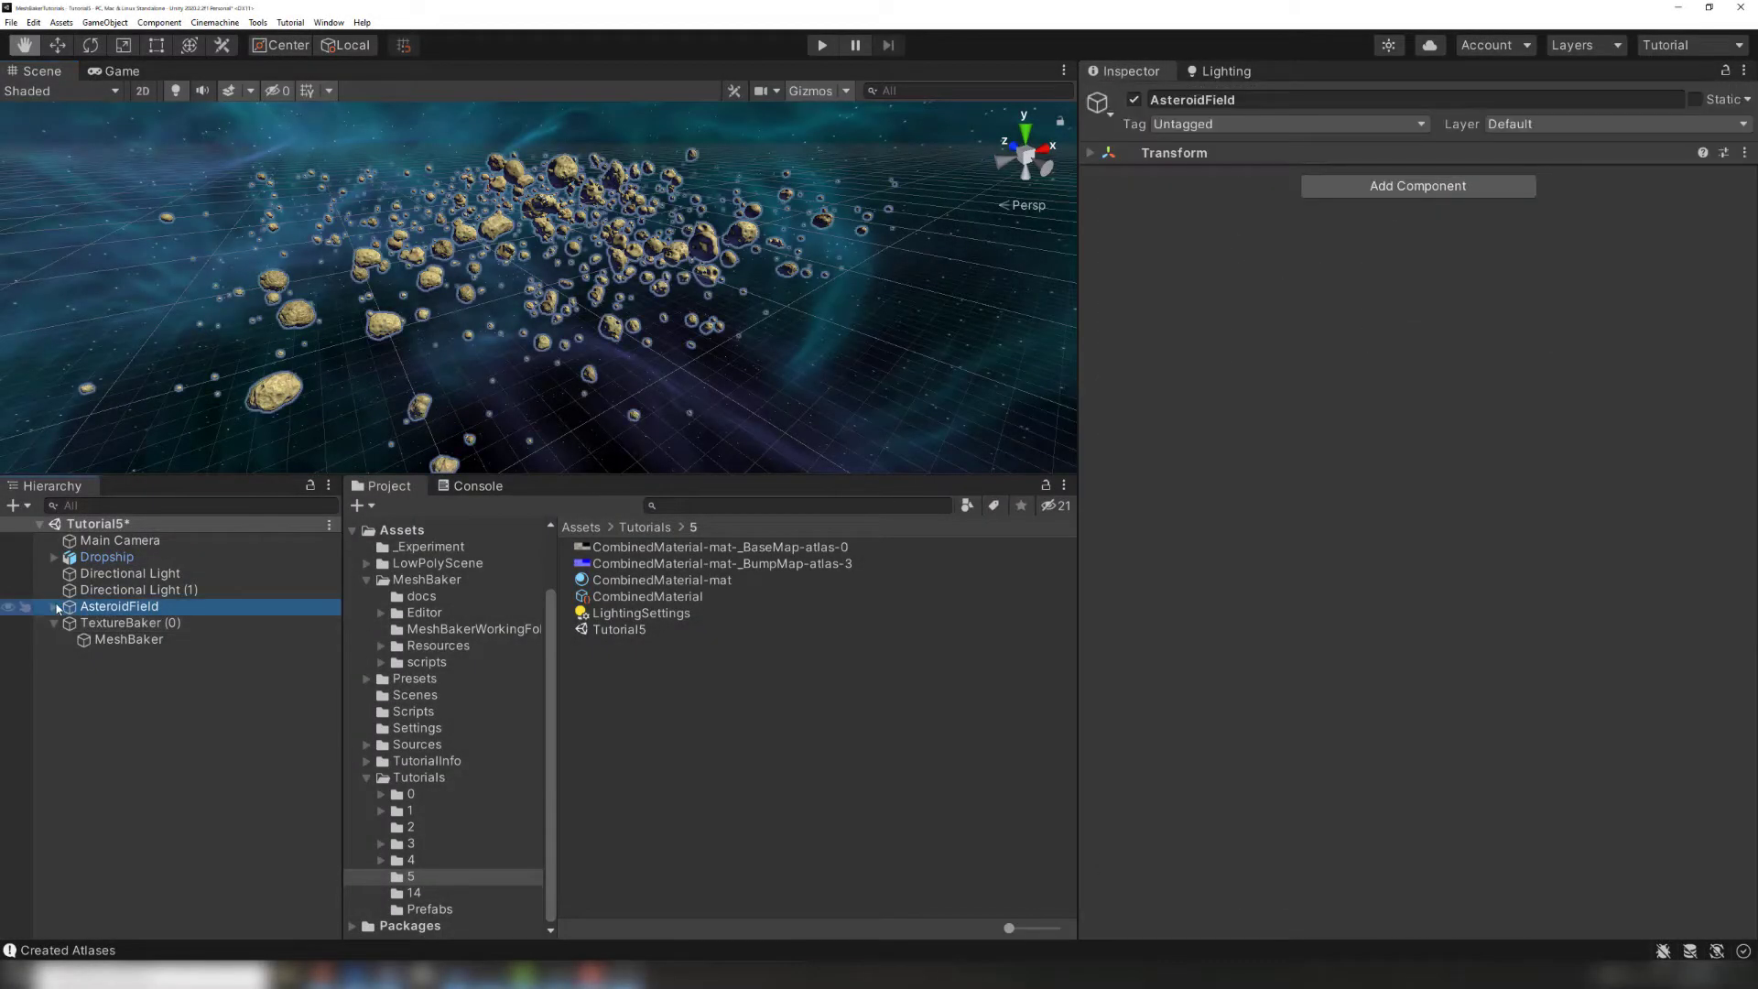
pyautogui.click(55, 607)
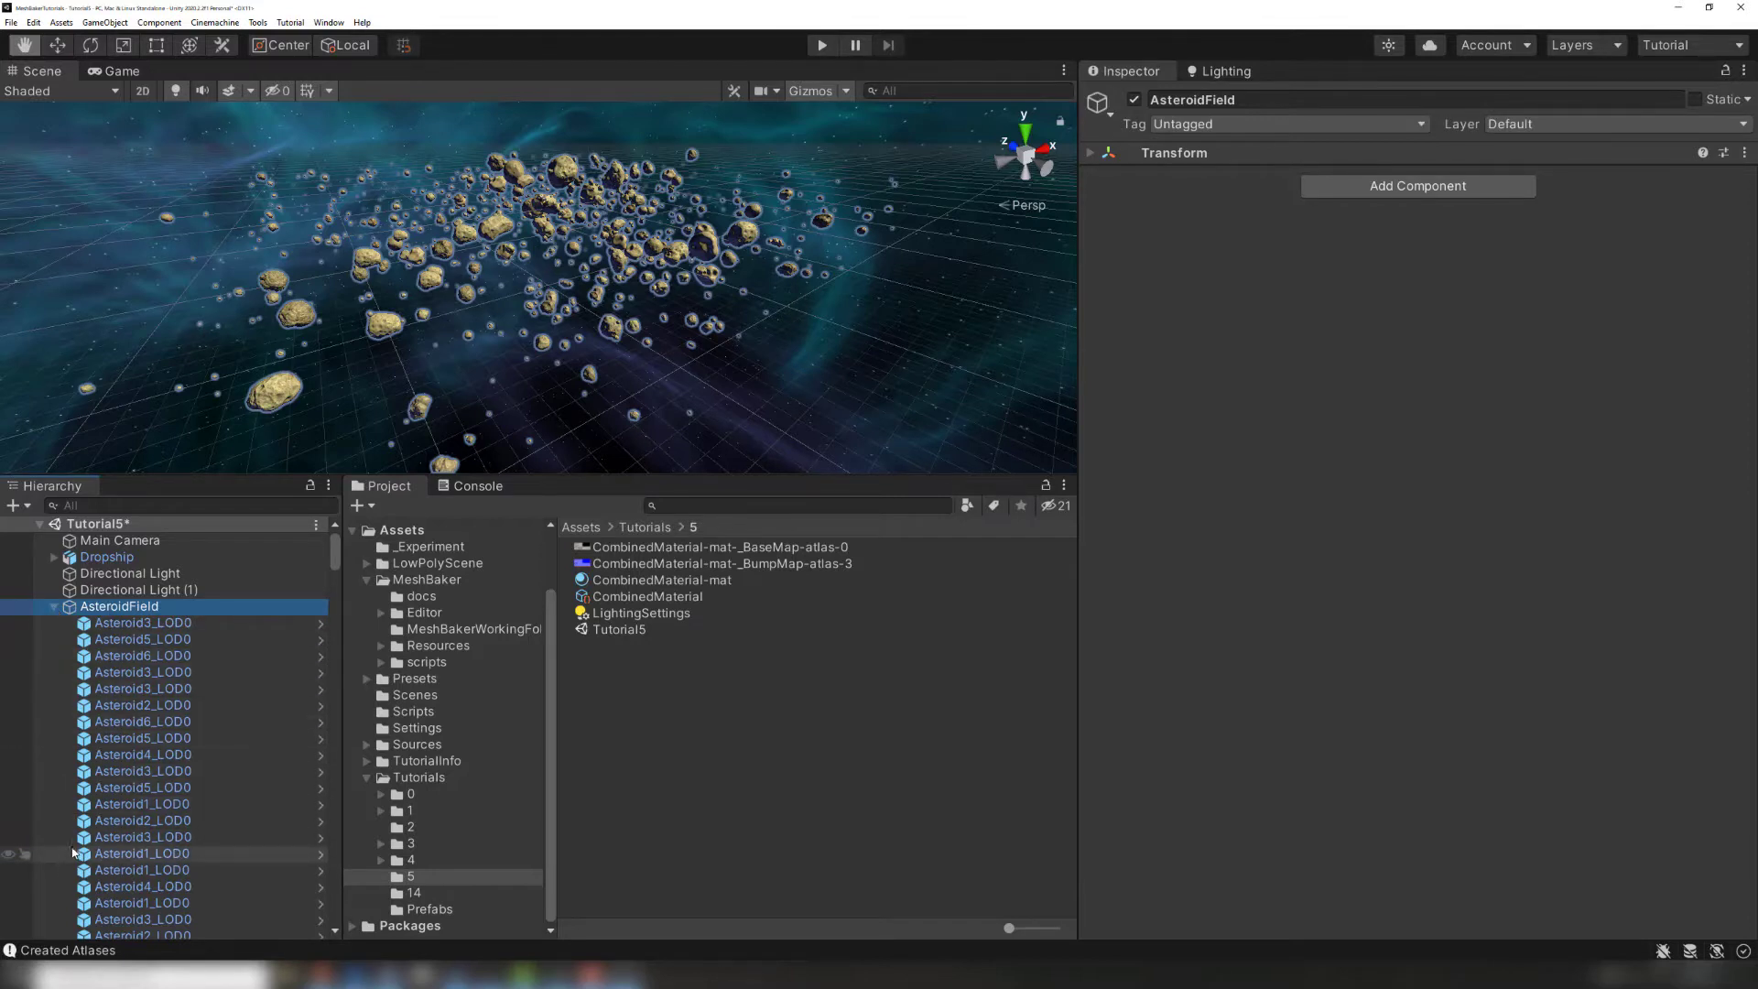
pyautogui.click(55, 607)
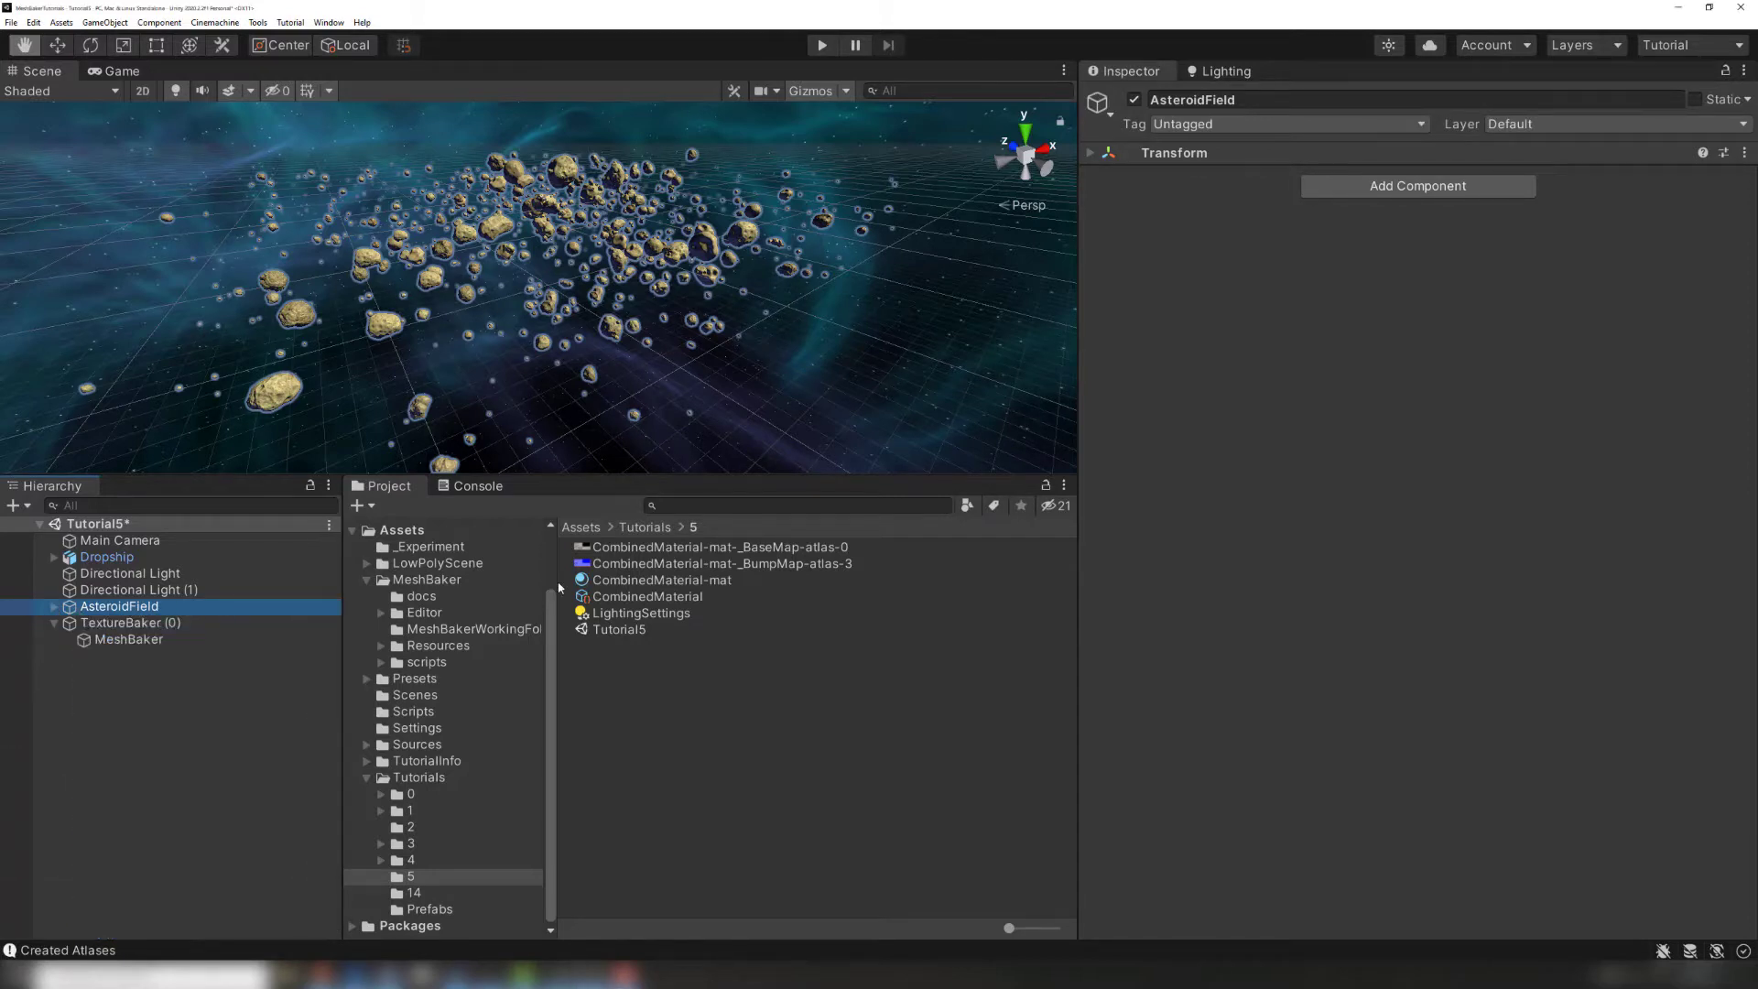
pyautogui.click(641, 548)
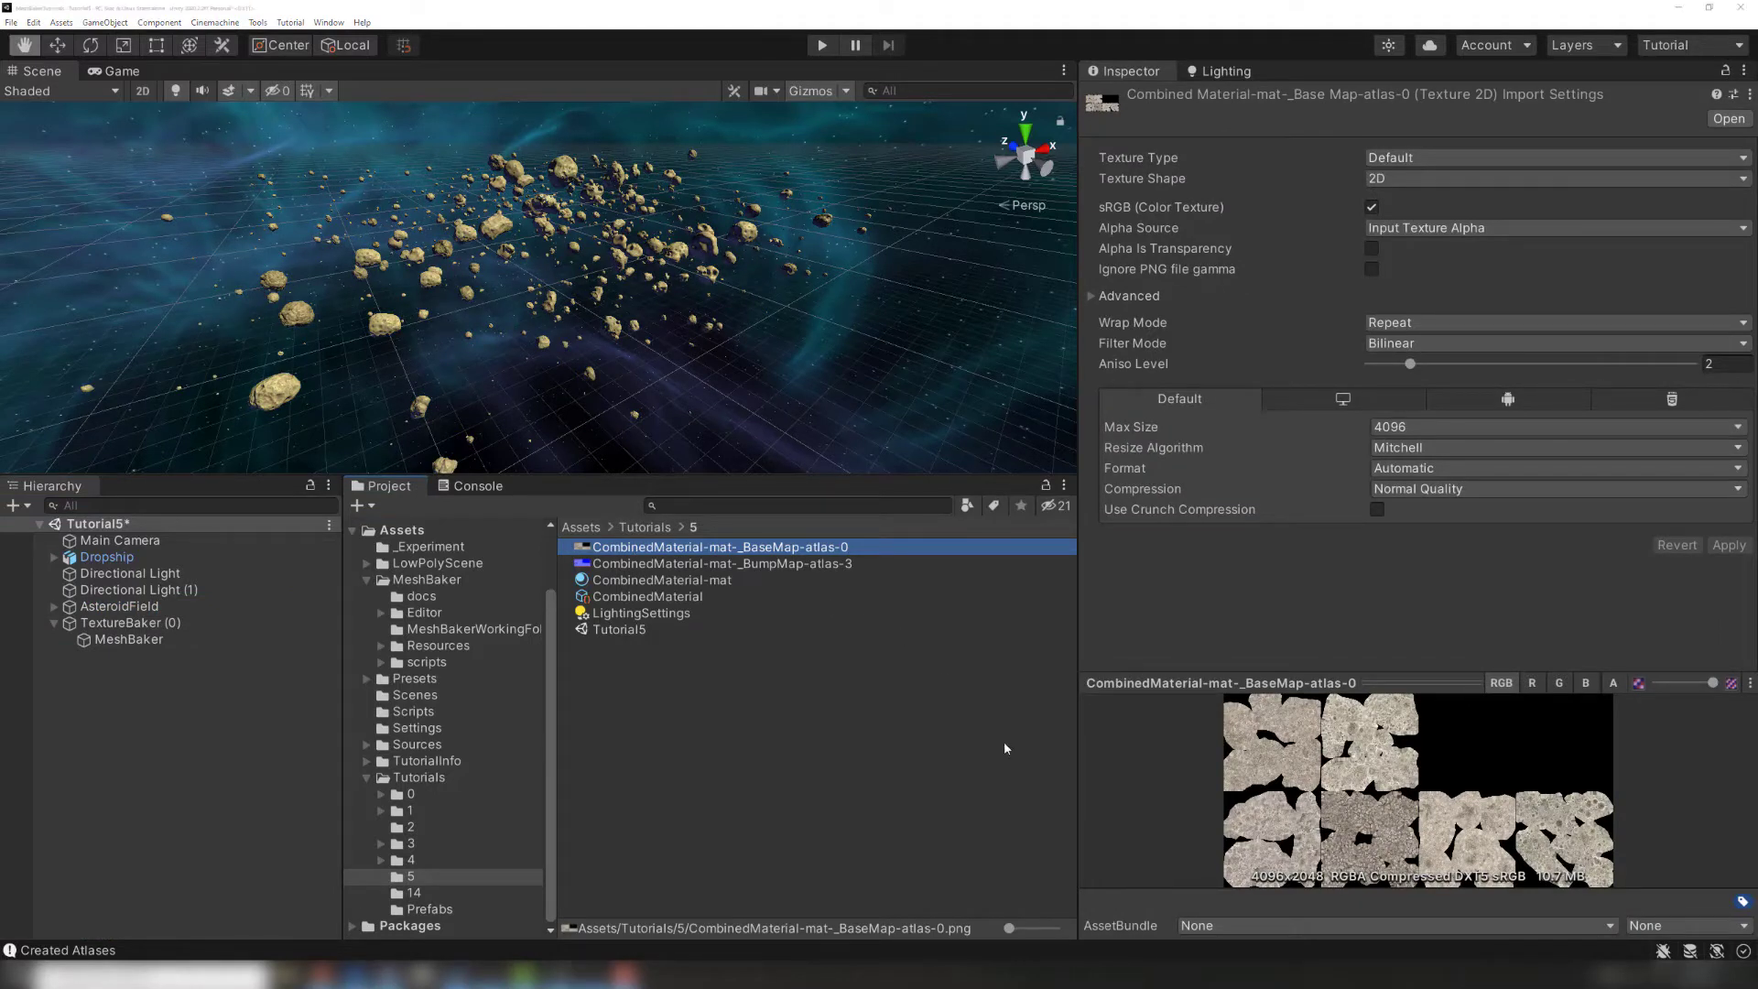
pyautogui.click(161, 624)
pyautogui.moveTo(1750, 440); pyautogui.dragTo(1750, 883)
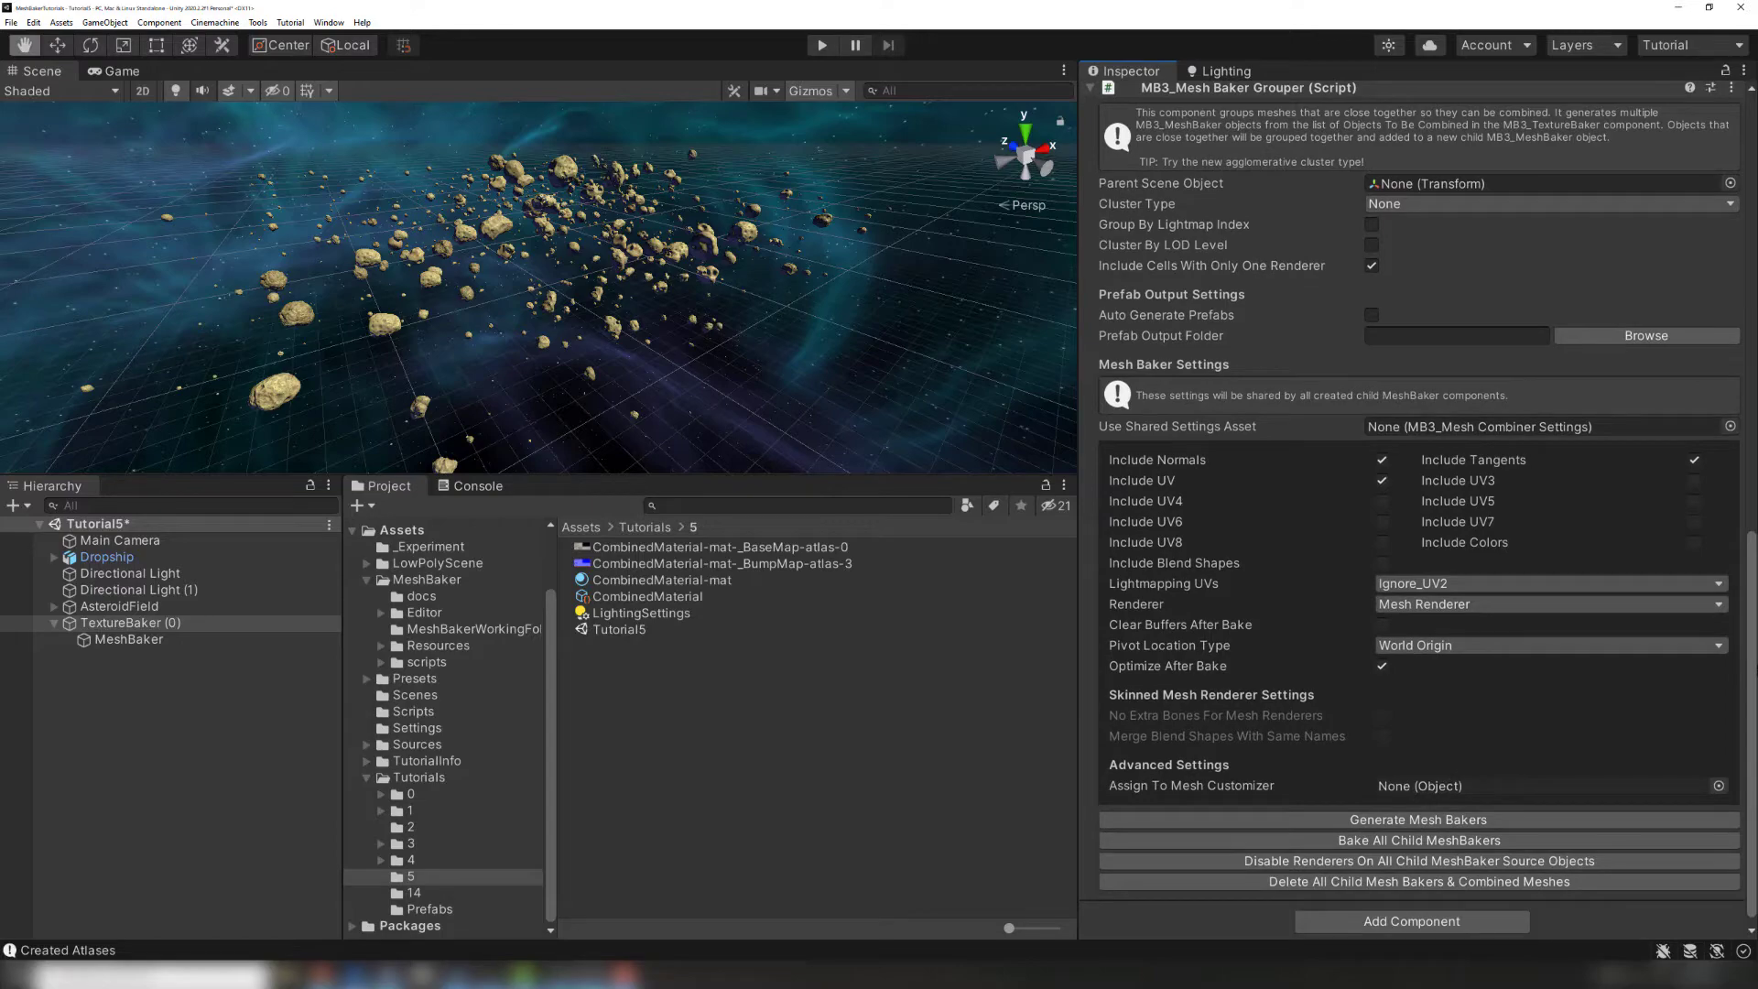
# Set Cluster Type to Grid with Cell Size 40, 100, 40 and generate the mesh bakers.
pyautogui.click(1533, 203)
pyautogui.click(1456, 237)
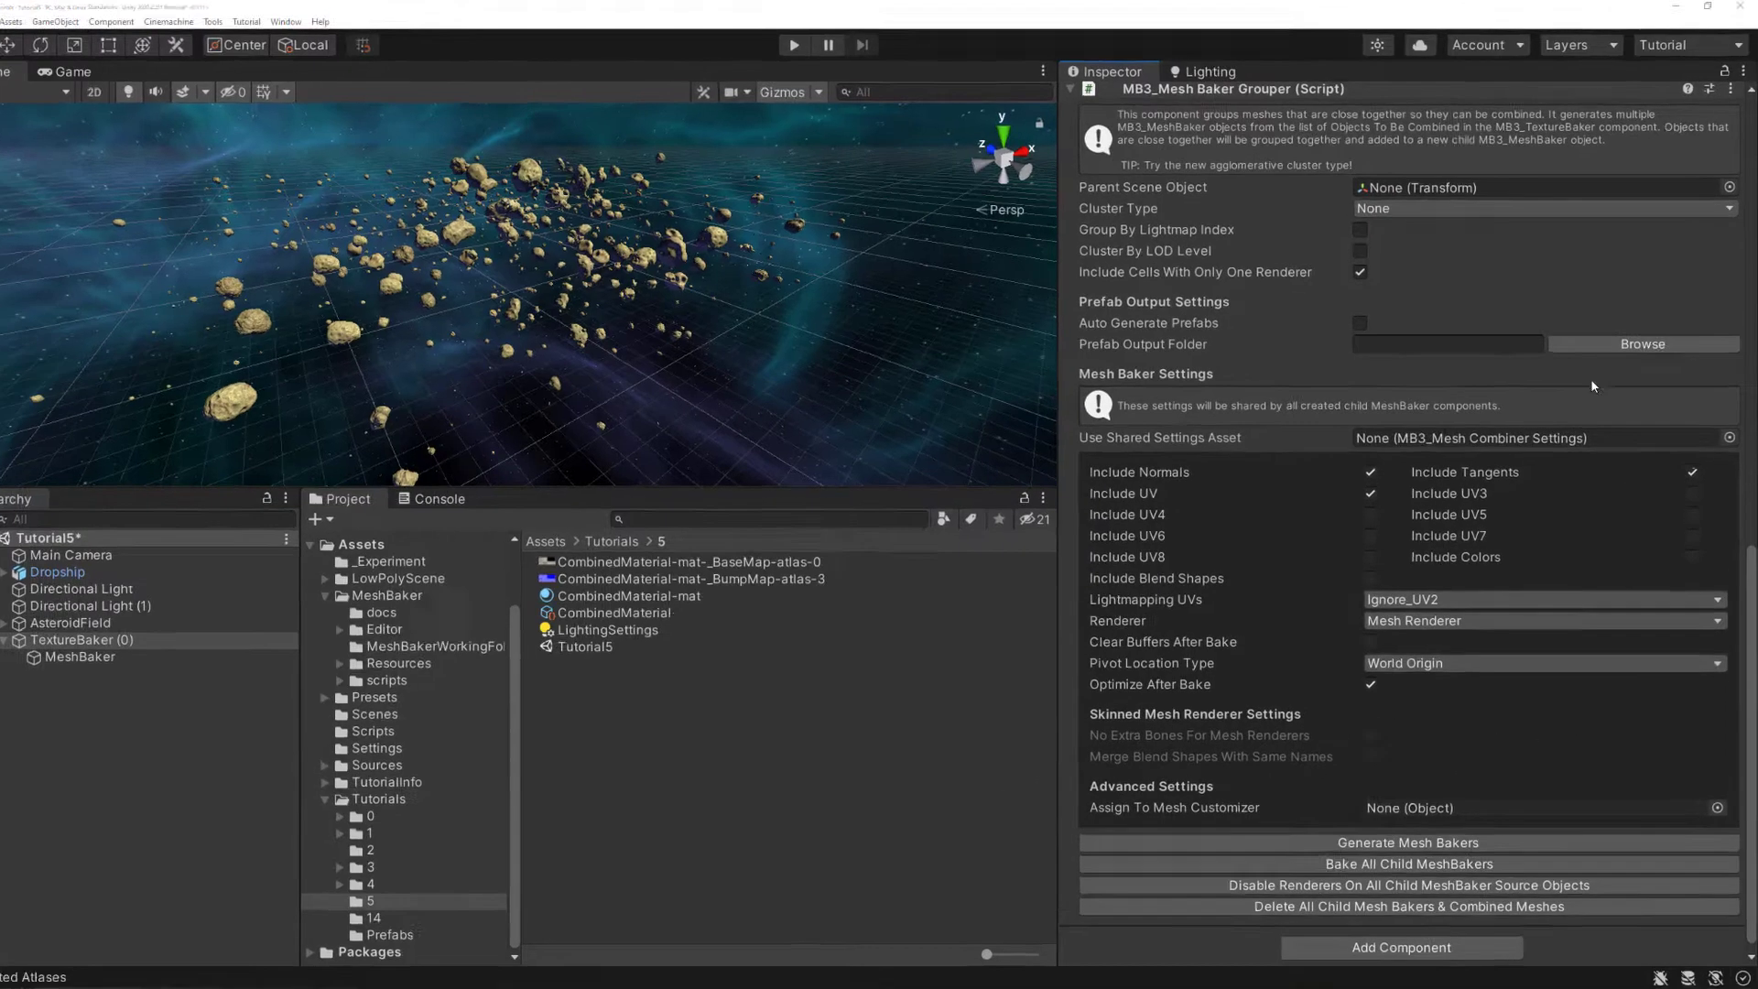
pyautogui.click(937, 537)
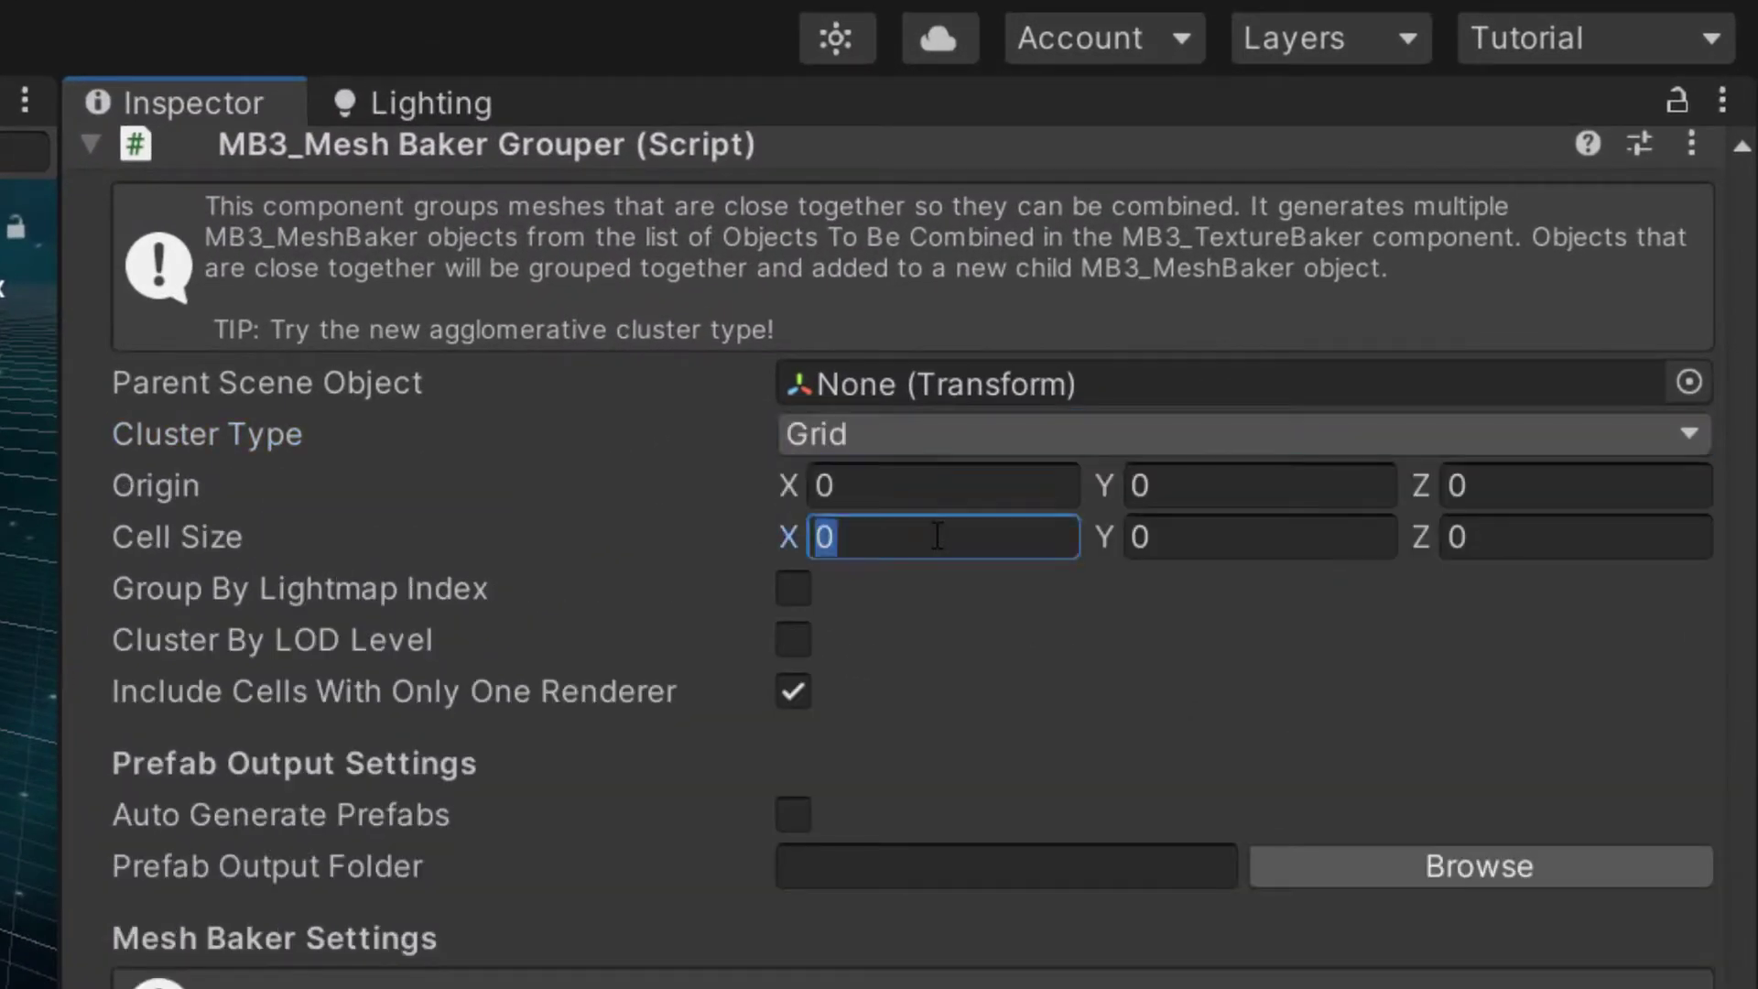
pyautogui.write('40')
pyautogui.press('Tab')
pyautogui.write('100')
pyautogui.press('Tab')
pyautogui.write('40')
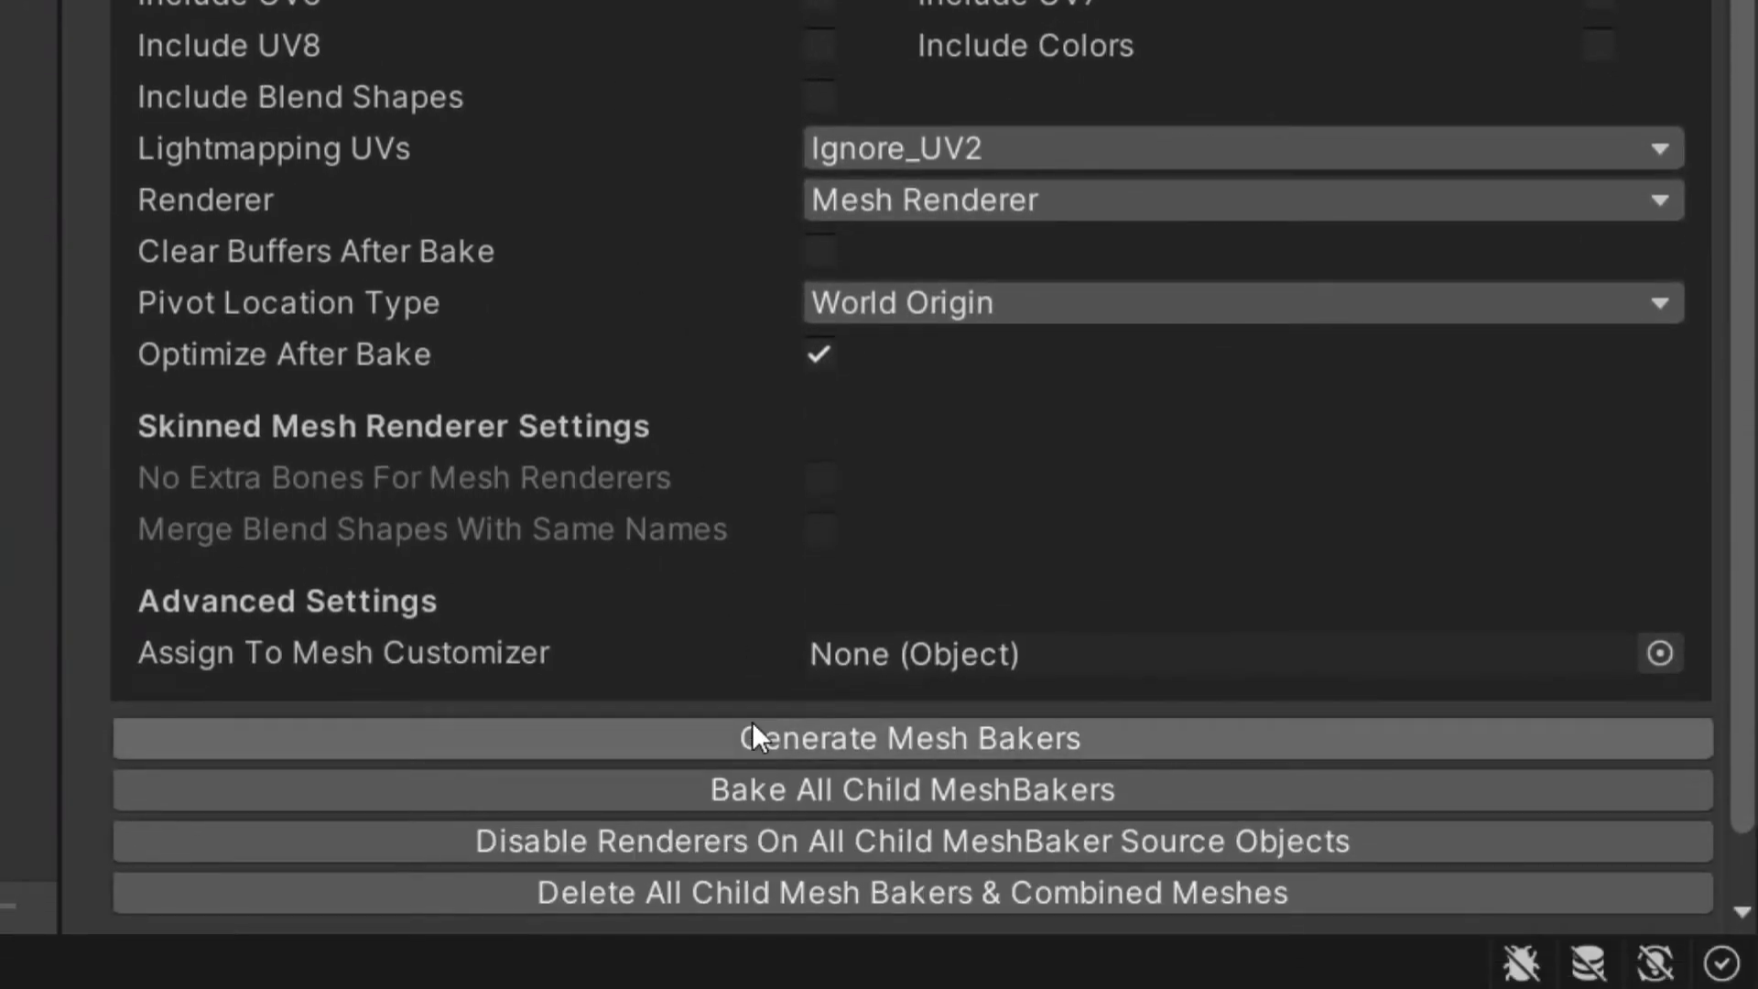
pyautogui.click(751, 723)
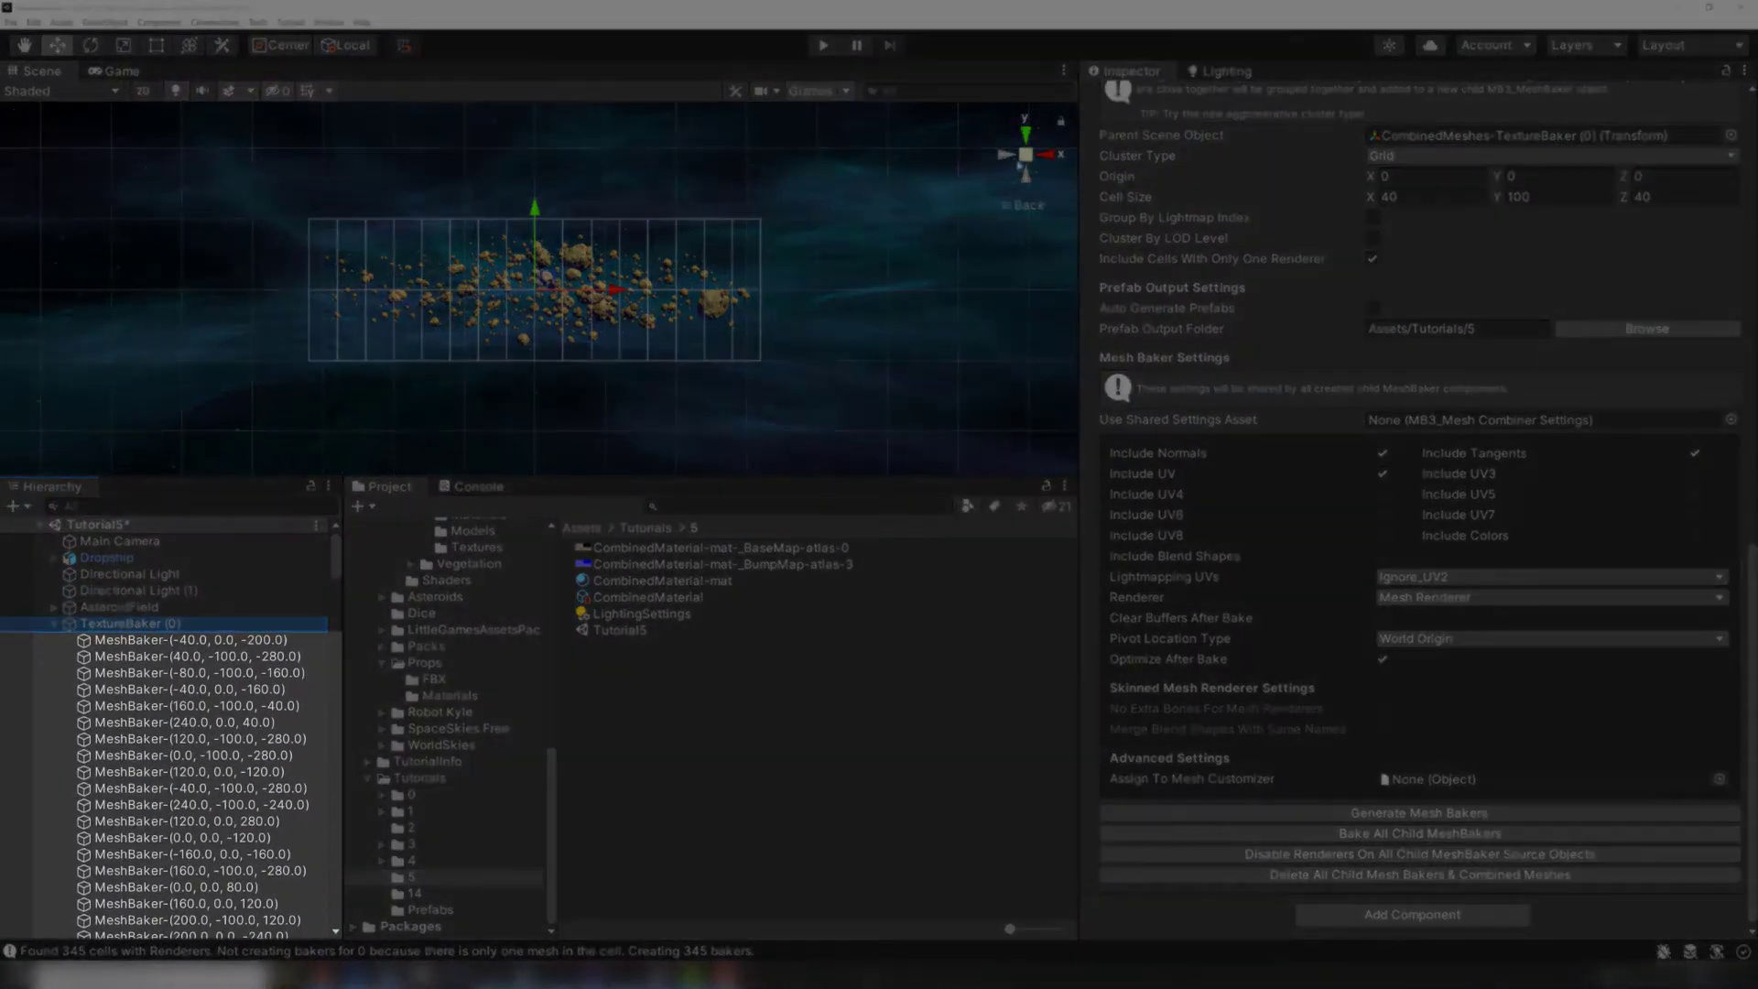
# Bake all child mesh bakers into combined meshes, then frame and orbit the grid cells.
pyautogui.click(1026, 154)
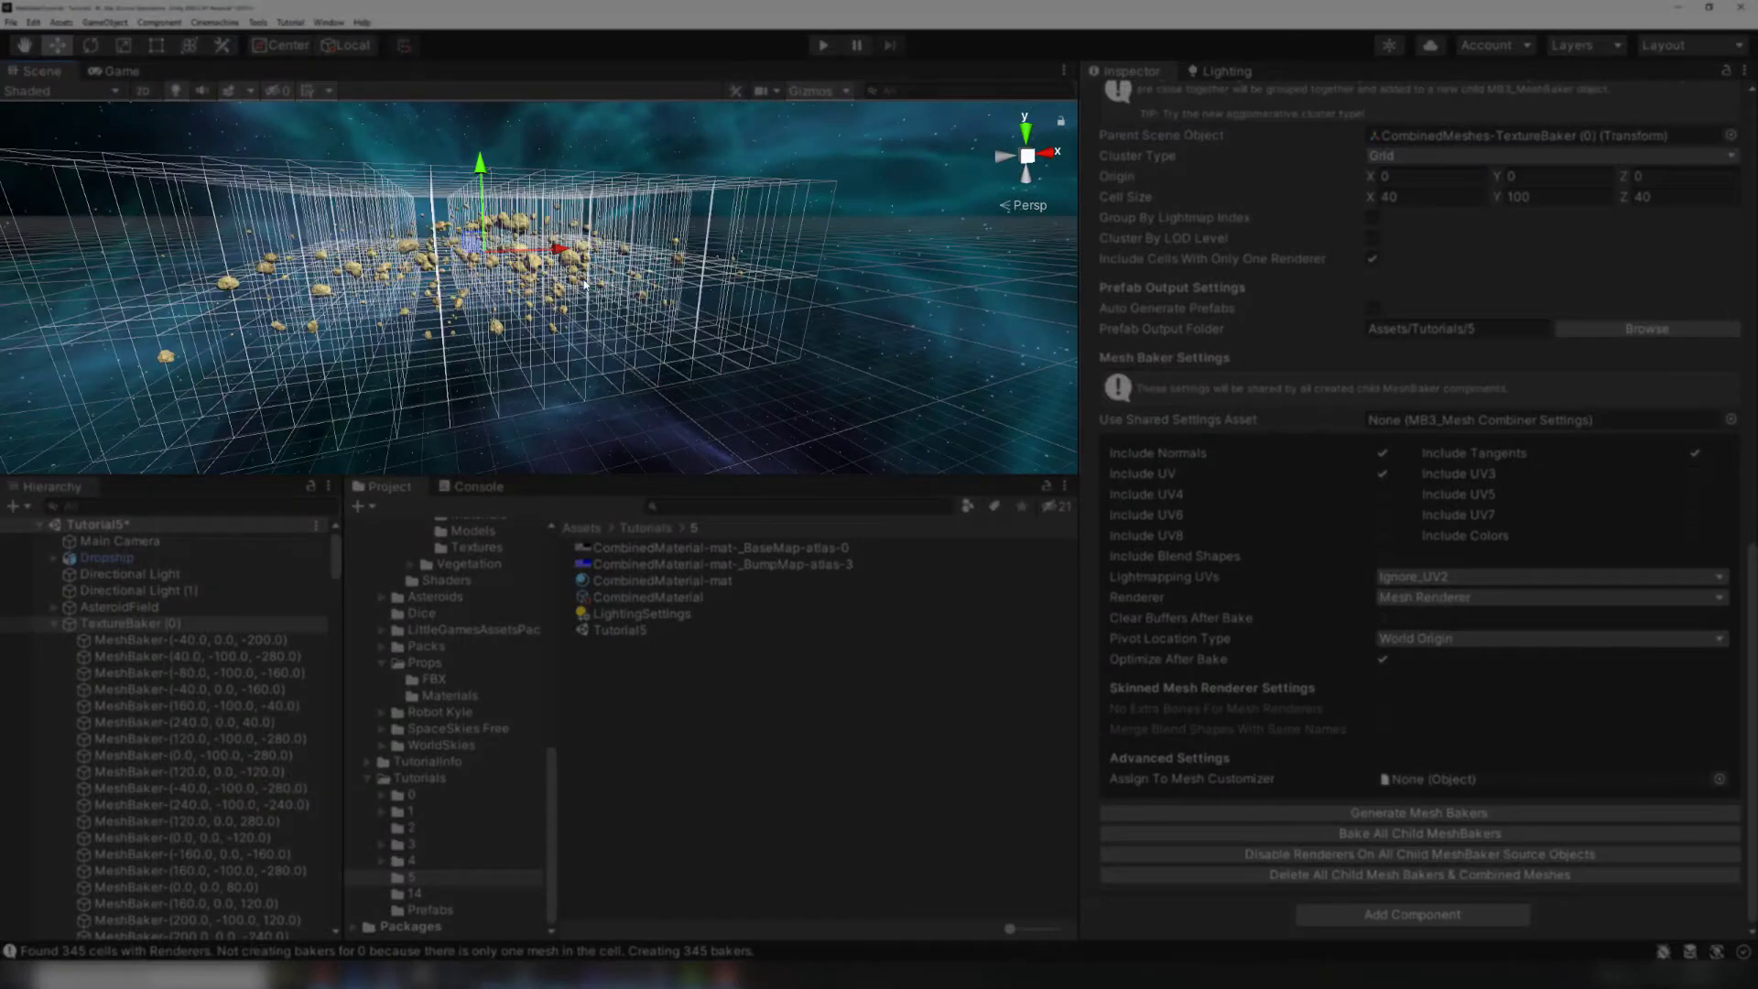
pyautogui.press('w')
pyautogui.press('f')
pyautogui.keyDown('alt'); pyautogui.moveTo(683, 309); pyautogui.dragTo(745, 332); pyautogui.keyUp('alt')
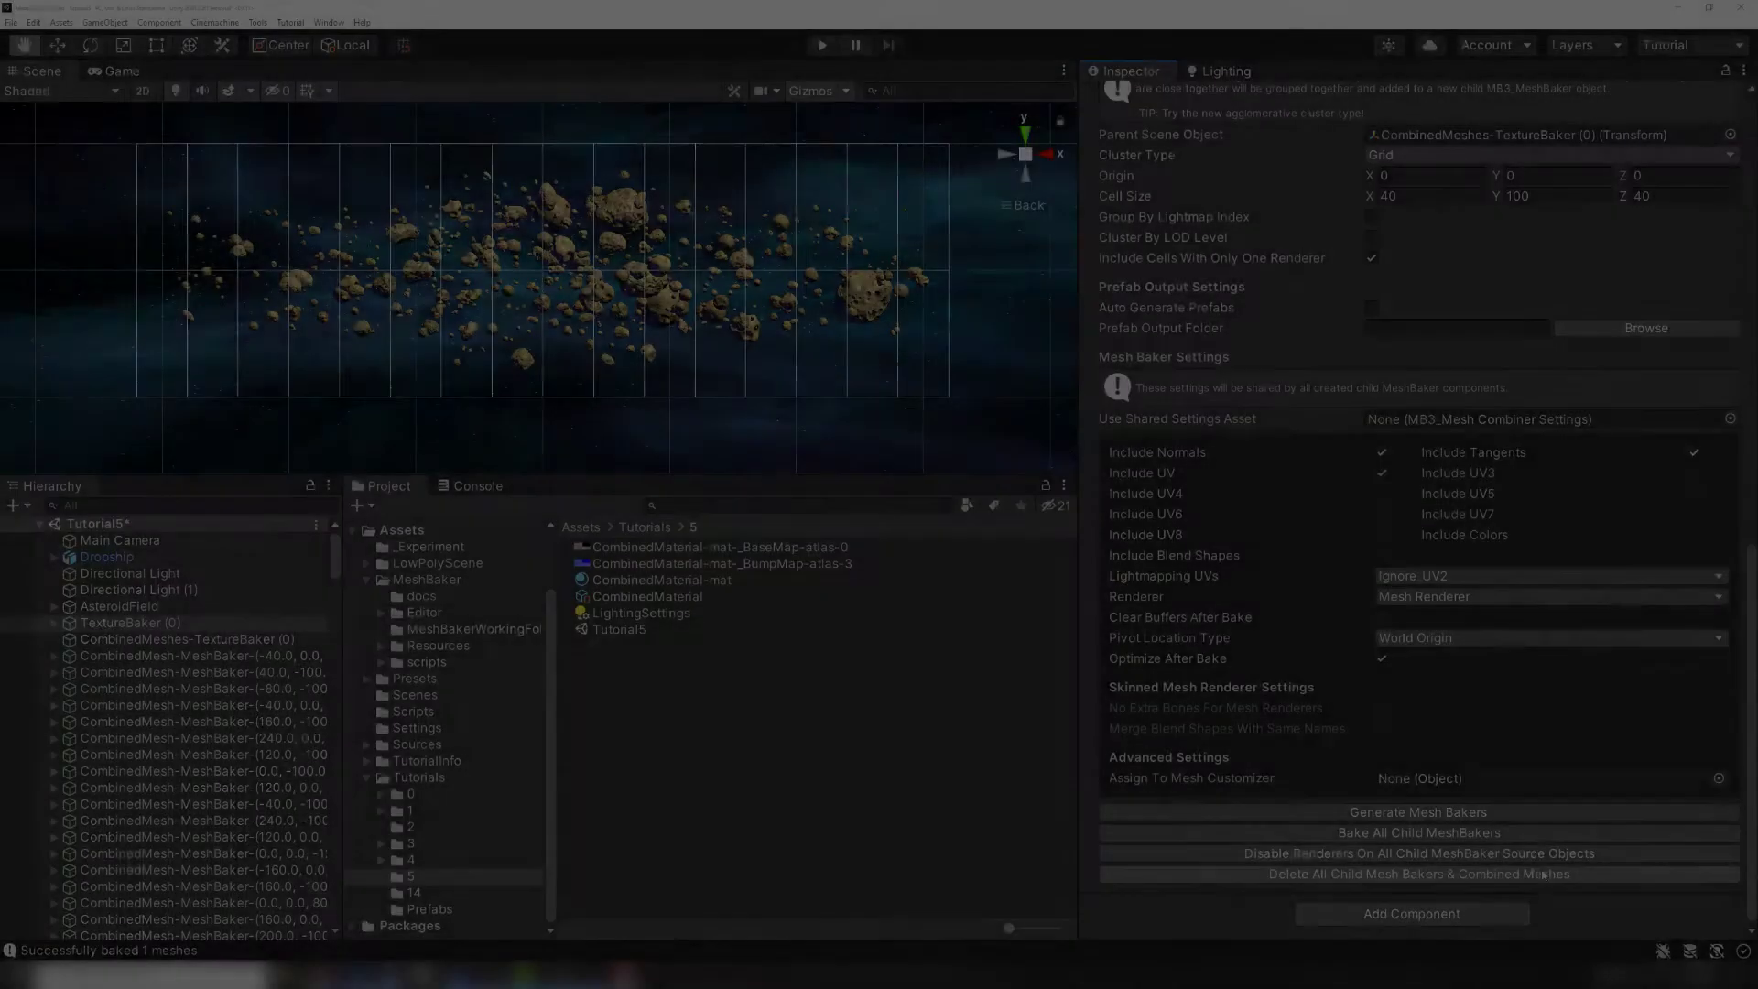
# Clear the old bakers, change Cell Size to 80, 100, 80, then generate and bake 127 bakers.
pyautogui.click(1547, 874)
pyautogui.click(932, 520)
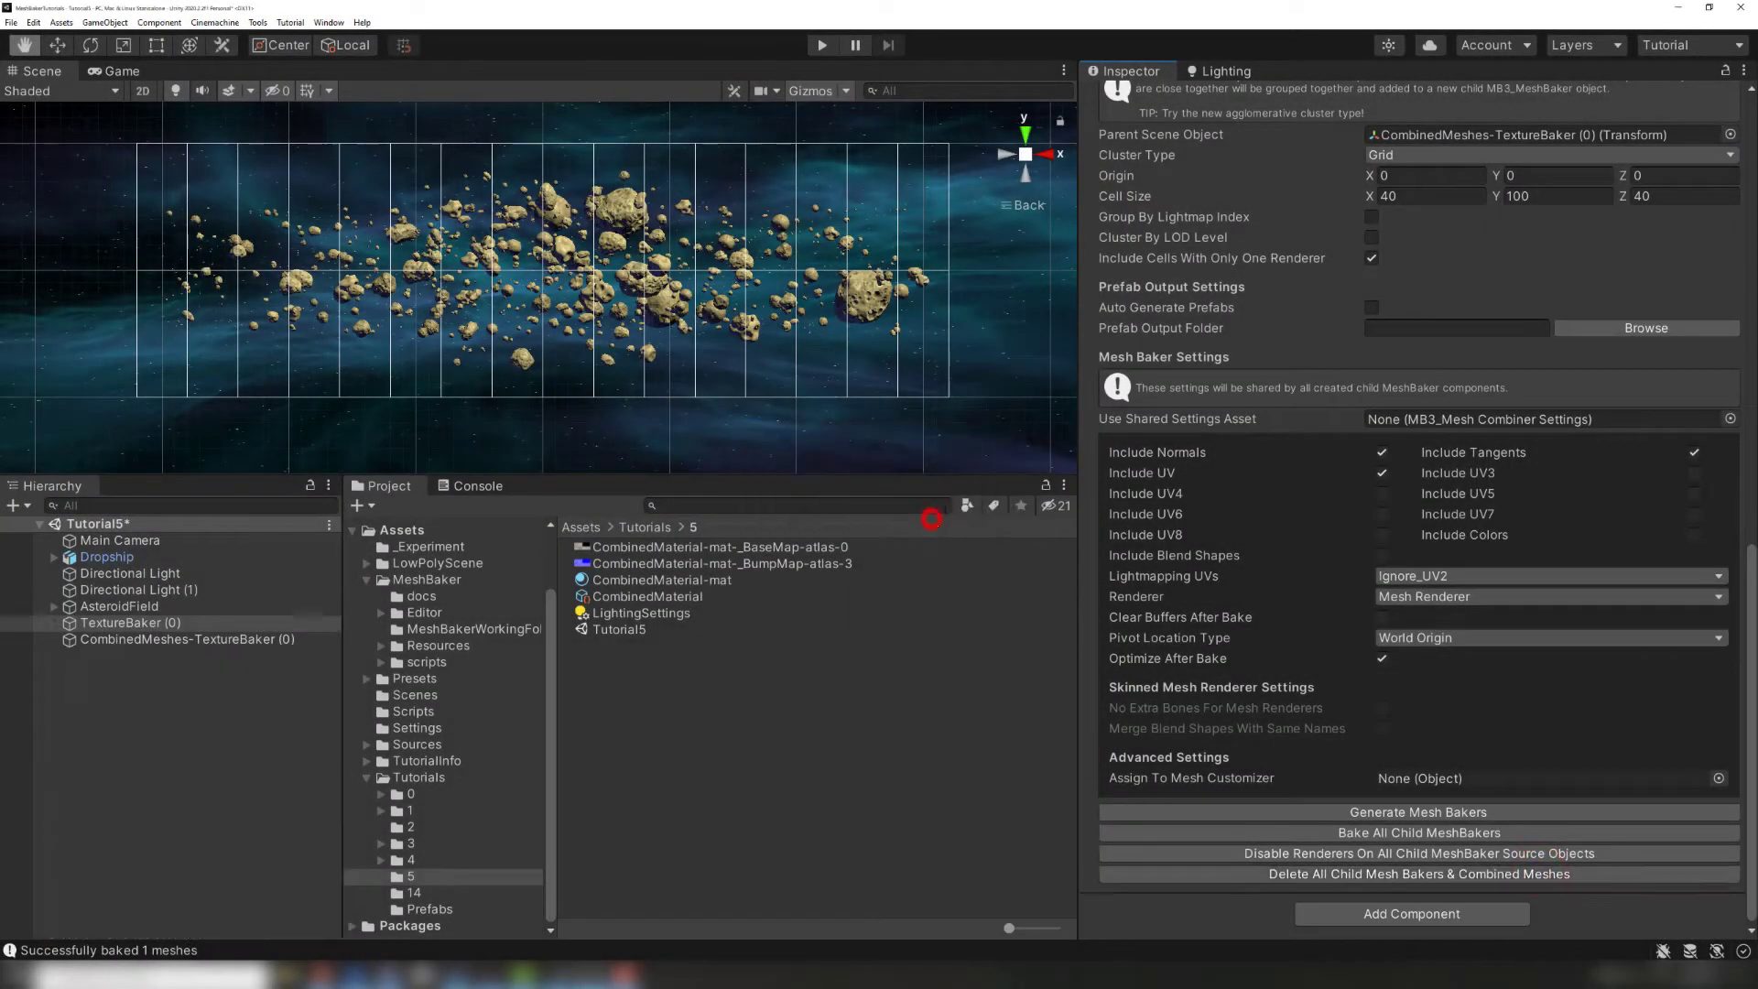
pyautogui.click(1427, 196)
pyautogui.write('80')
pyautogui.press('Return')
pyautogui.click(1691, 198)
pyautogui.write('80')
pyautogui.click(1384, 812)
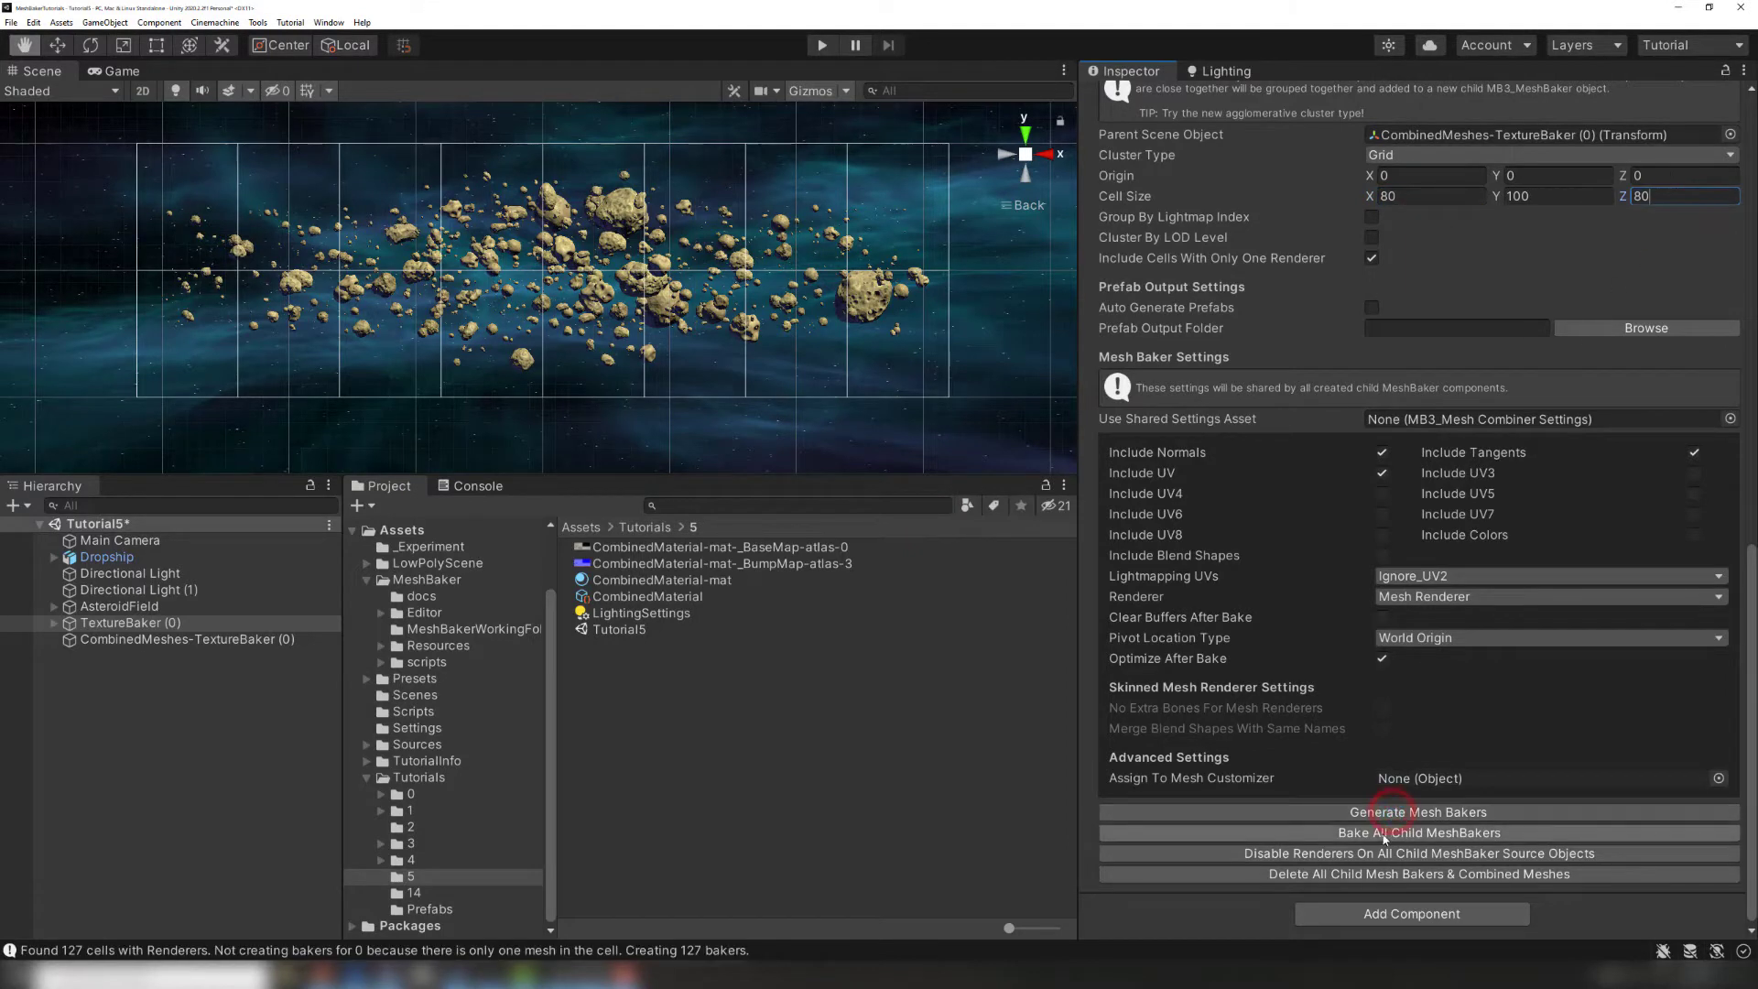
pyautogui.click(1385, 834)
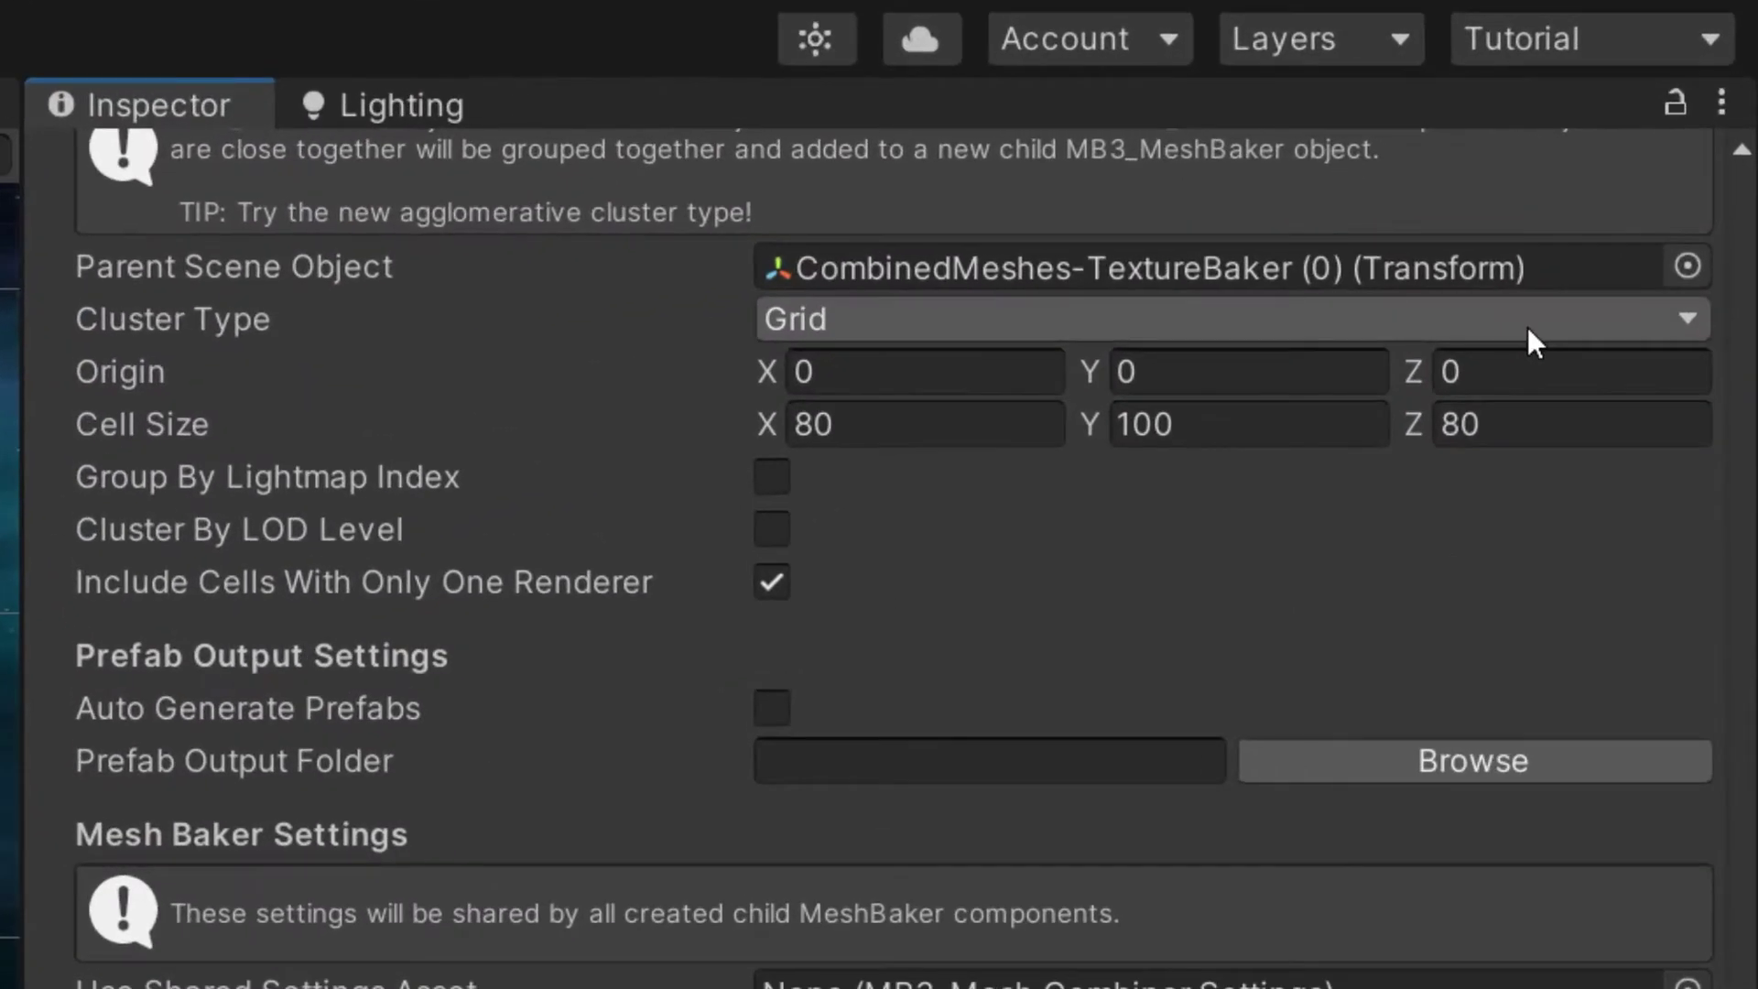
# Open the Cluster Type choices to switch the grouper to Agglomerative clustering.
pyautogui.click(1527, 329)
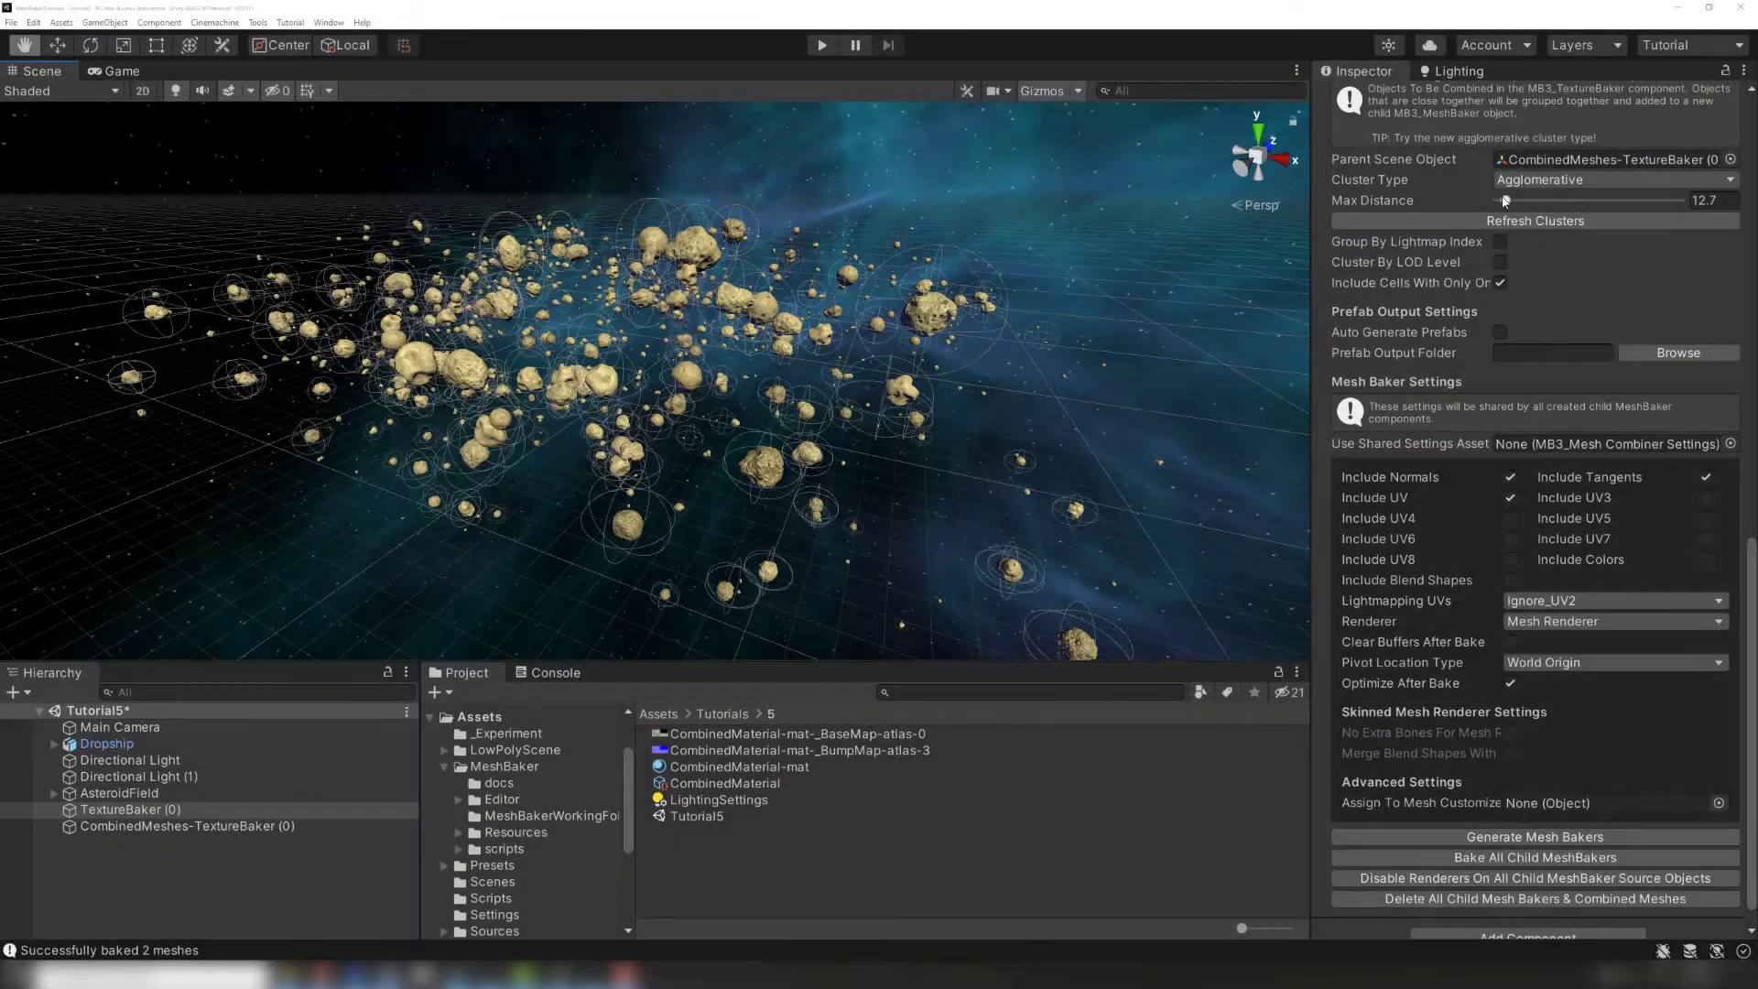
# Raise the agglomerative Max Distance slider to 24.
pyautogui.moveTo(1506, 200); pyautogui.dragTo(1511, 201)
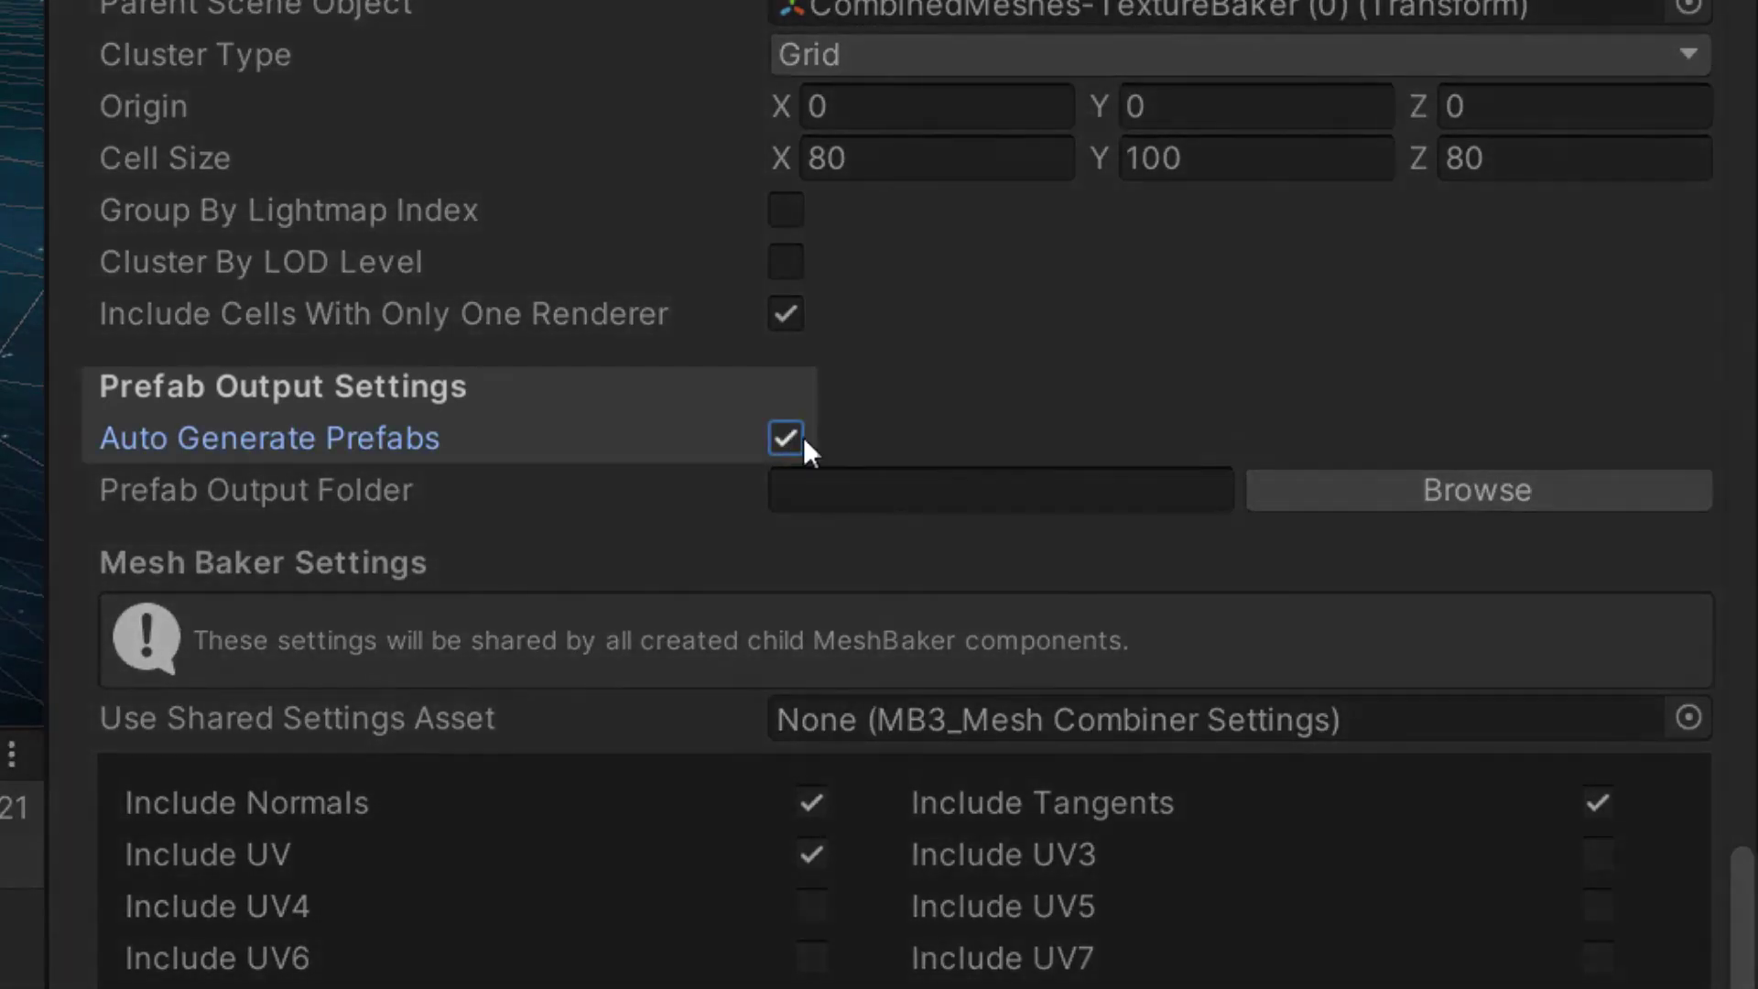
pyautogui.click(1295, 483)
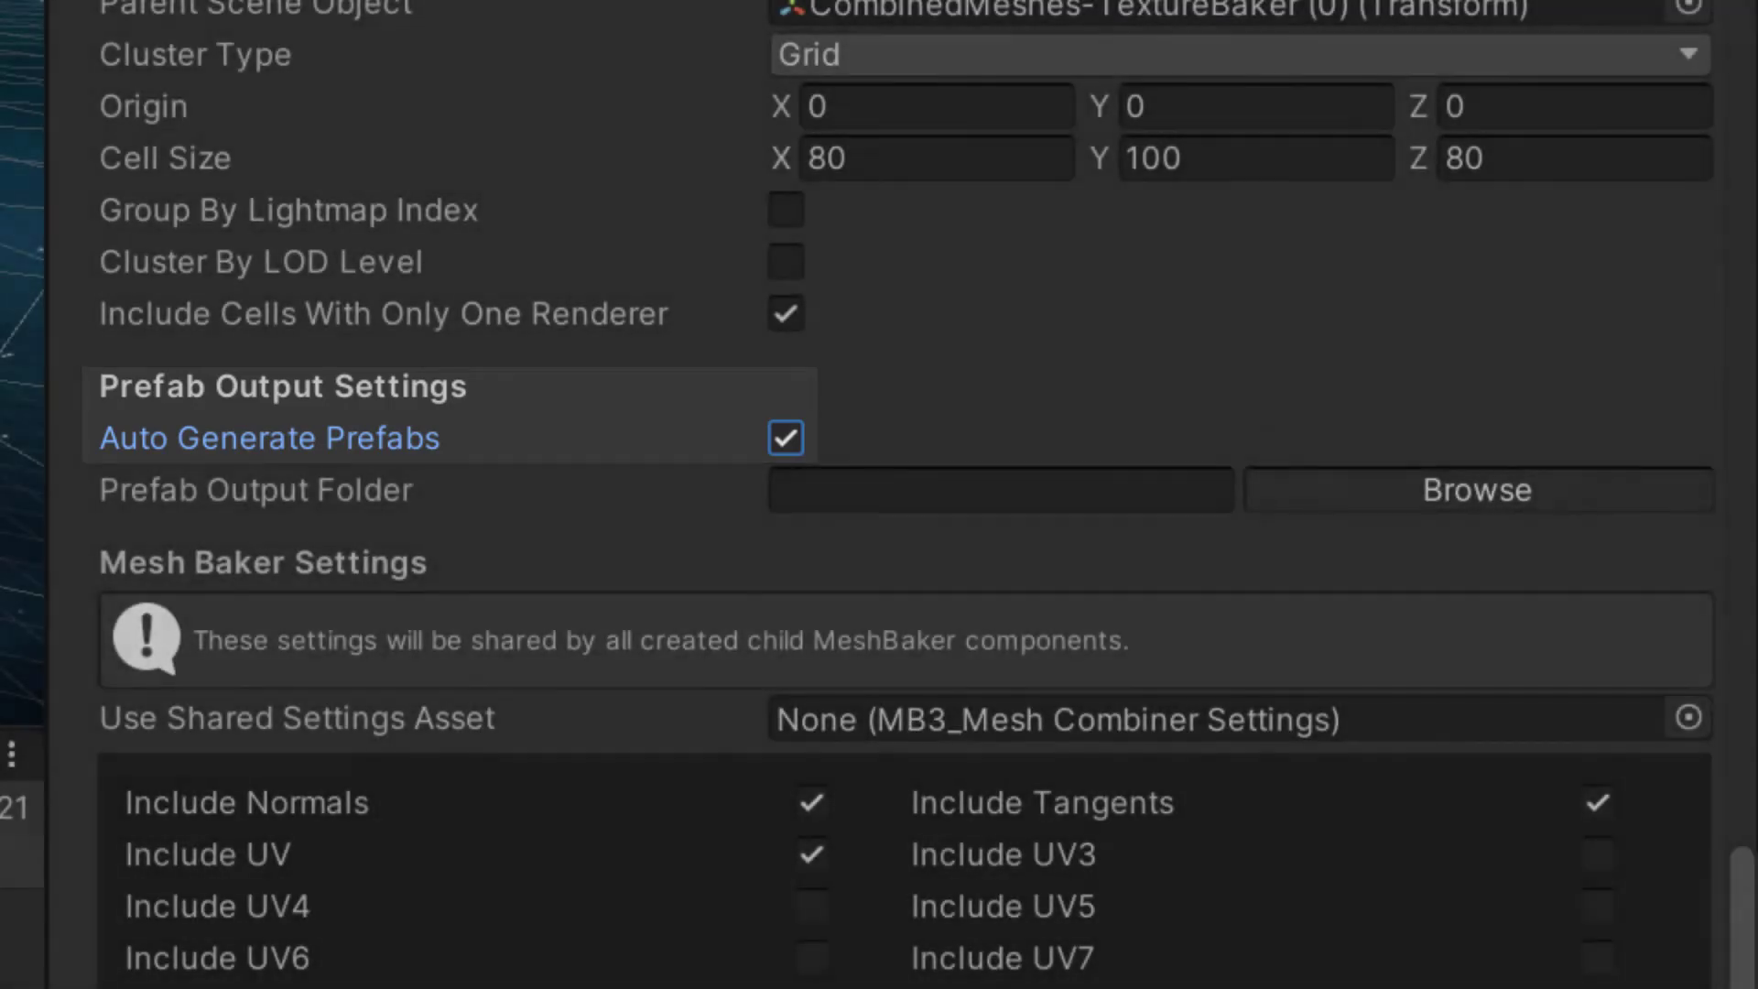